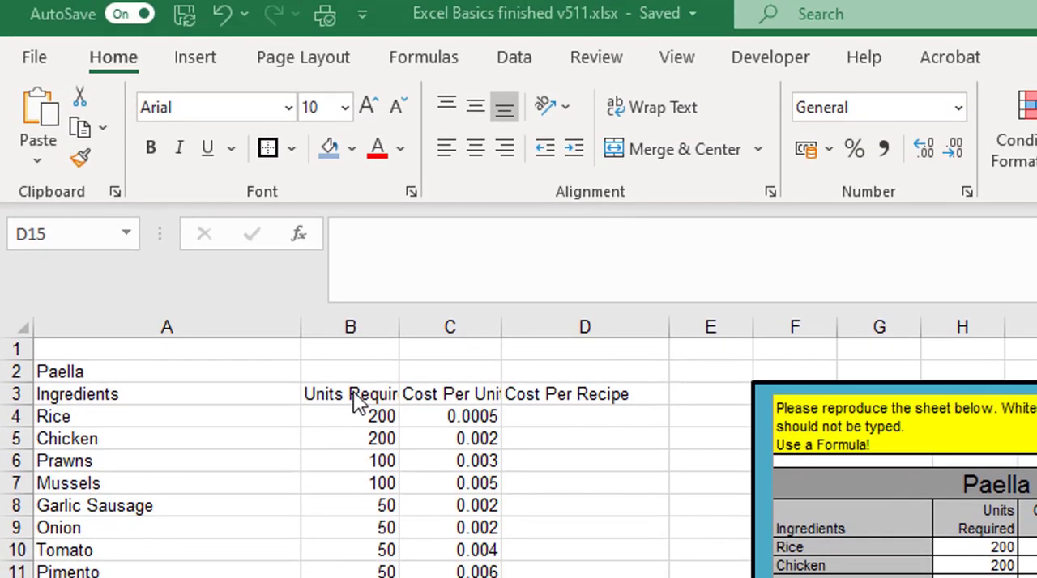
# Wrap the text of the headings in B3:D3 and align them to the right of their cells.
pyautogui.moveTo(356, 391); pyautogui.dragTo(560, 392)
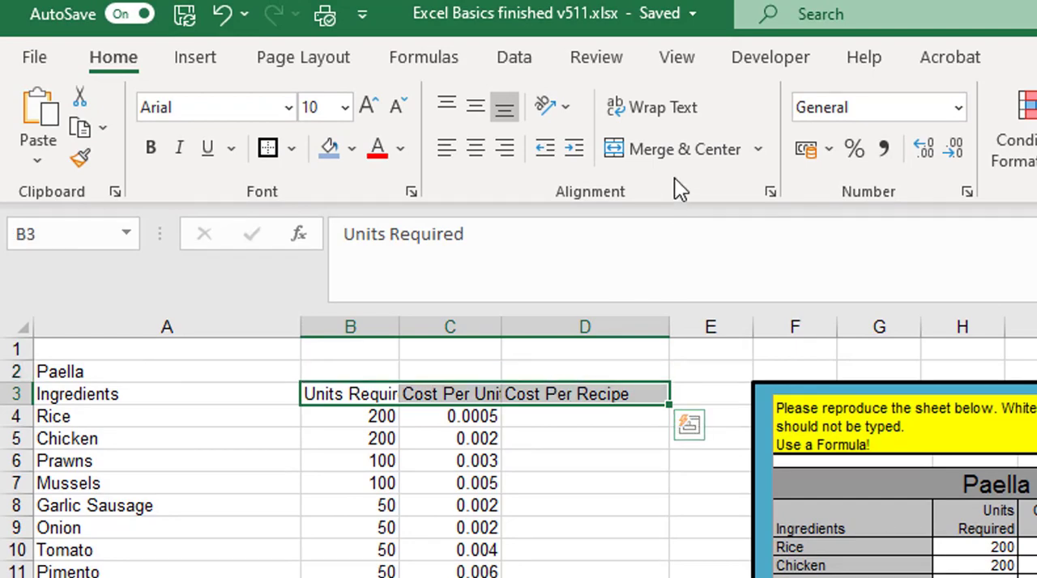
pyautogui.click(638, 107)
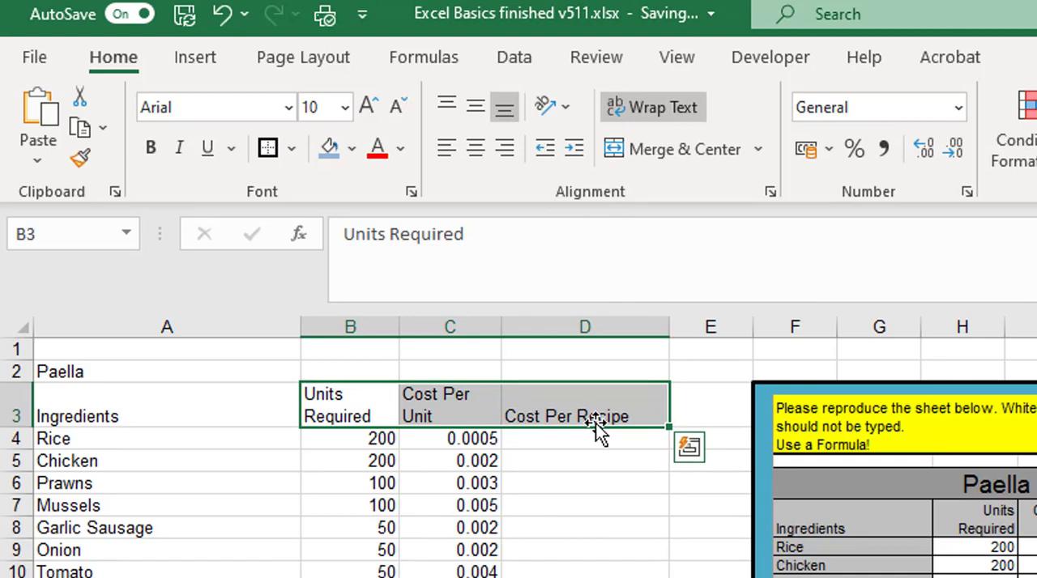
pyautogui.click(507, 149)
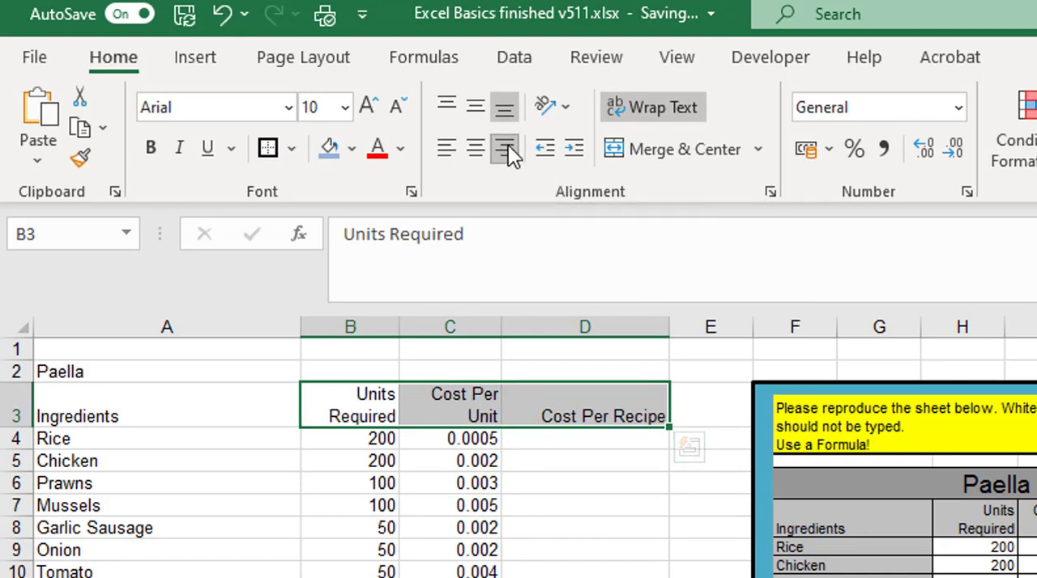
# Calculate the Cost Per Recipe for Rice in D4 with =B4*C4 and fill the formula down to D15.
pyautogui.click(577, 438)
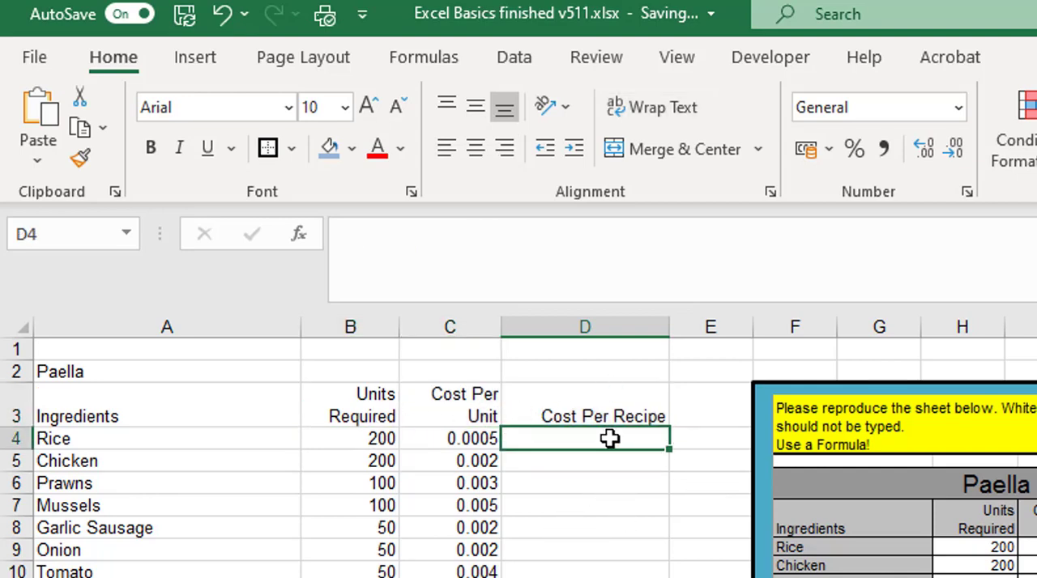
pyautogui.write('=')
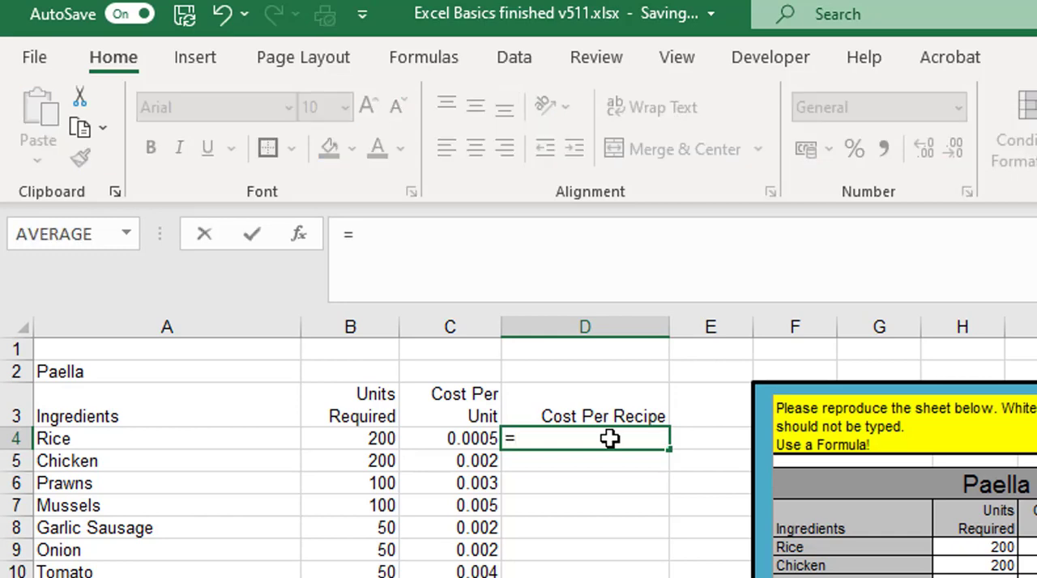
pyautogui.click(355, 438)
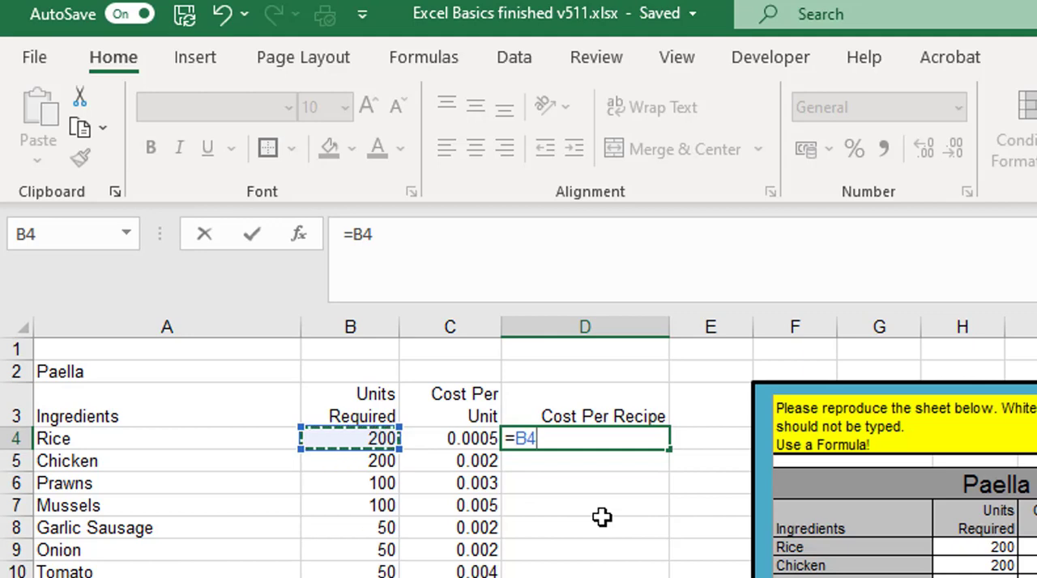
pyautogui.write('*')
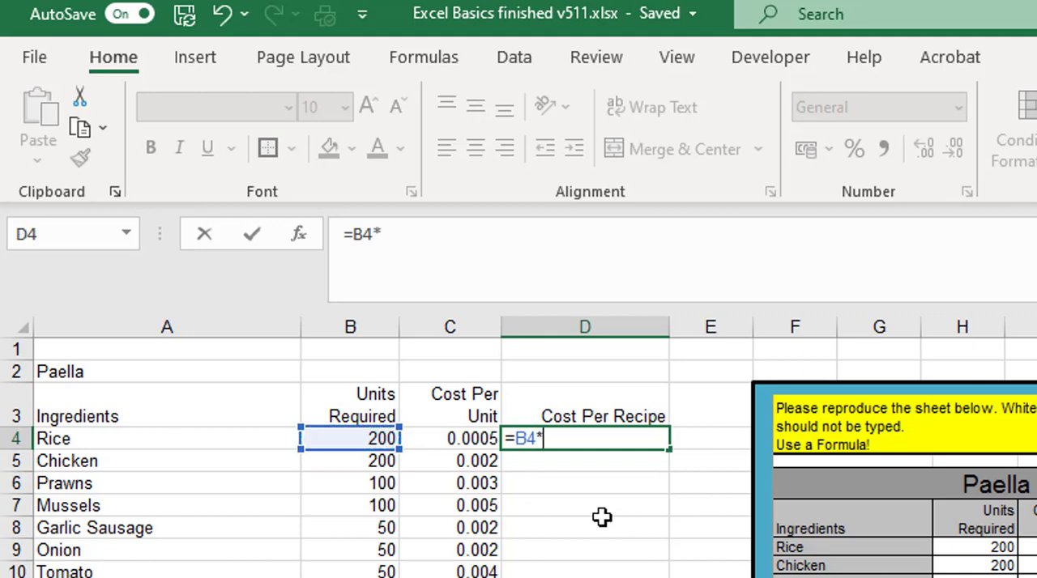
pyautogui.click(482, 444)
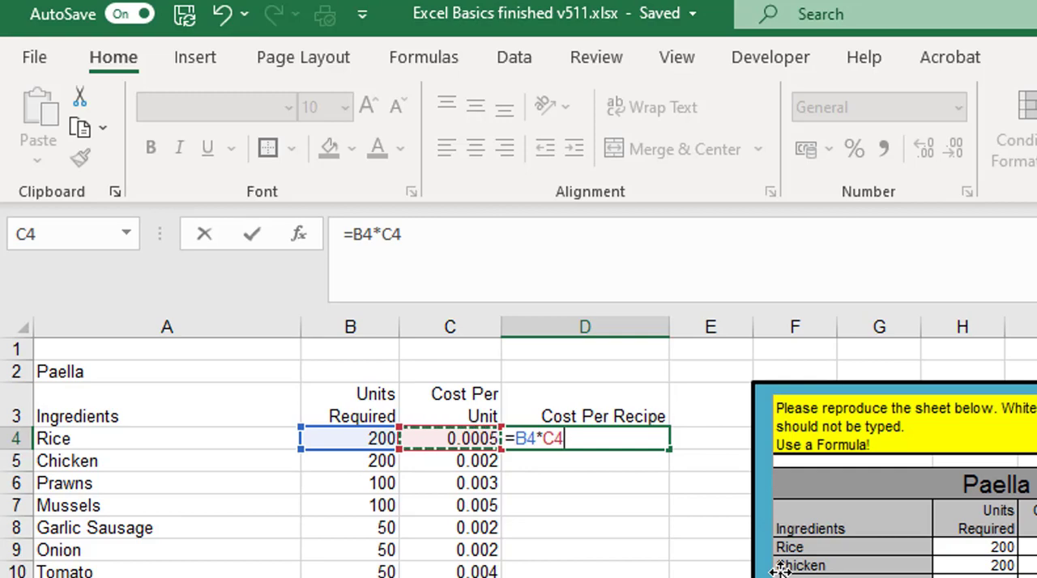
pyautogui.press('Return')
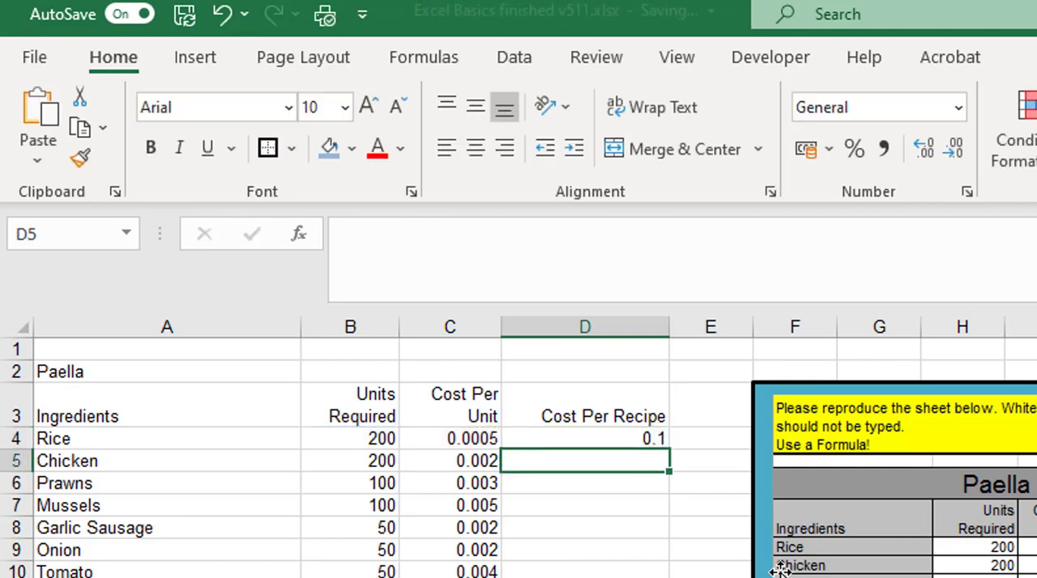
pyautogui.click(645, 440)
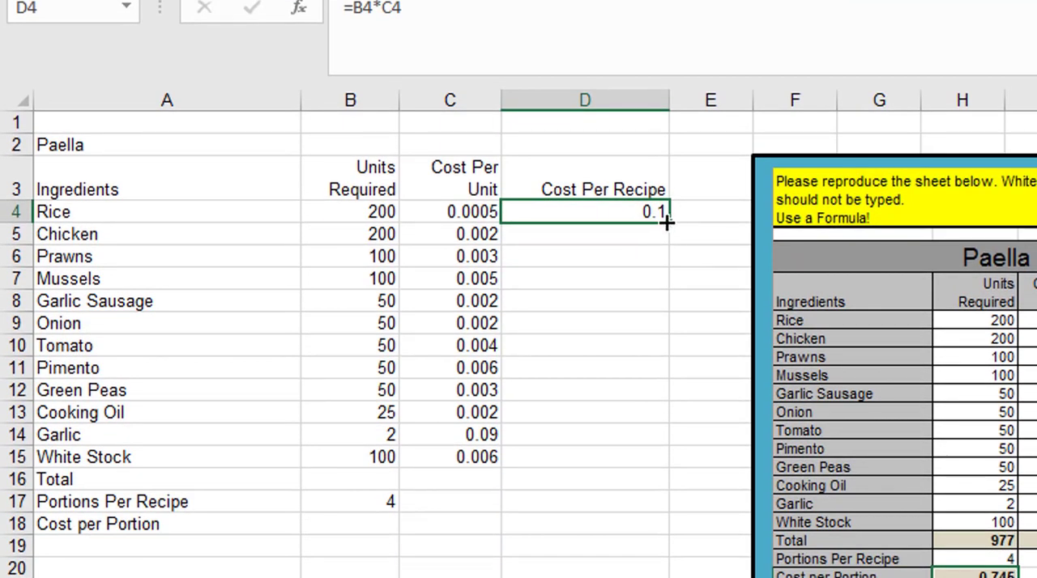
pyautogui.moveTo(666, 221); pyautogui.dragTo(666, 470)
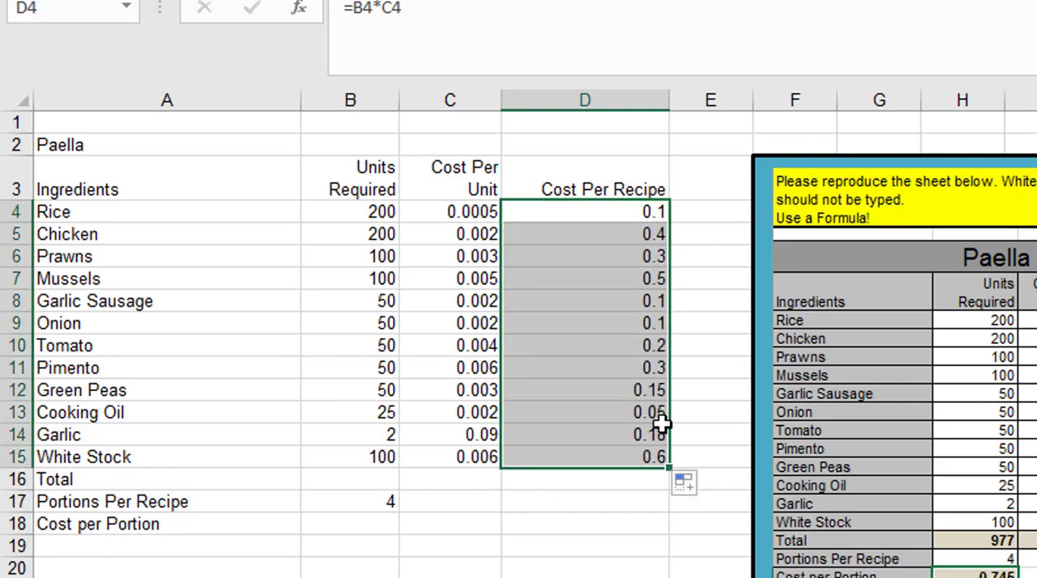
# Total the Units Required in B16 with =SUM(B4:B15) and fill the formula across to D16.
pyautogui.click(377, 472)
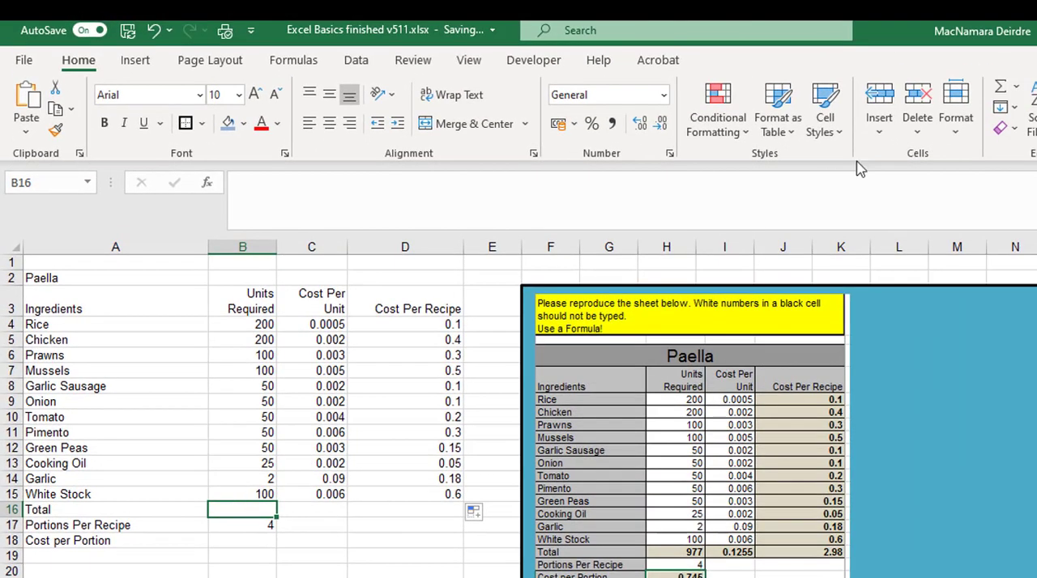
pyautogui.click(1000, 87)
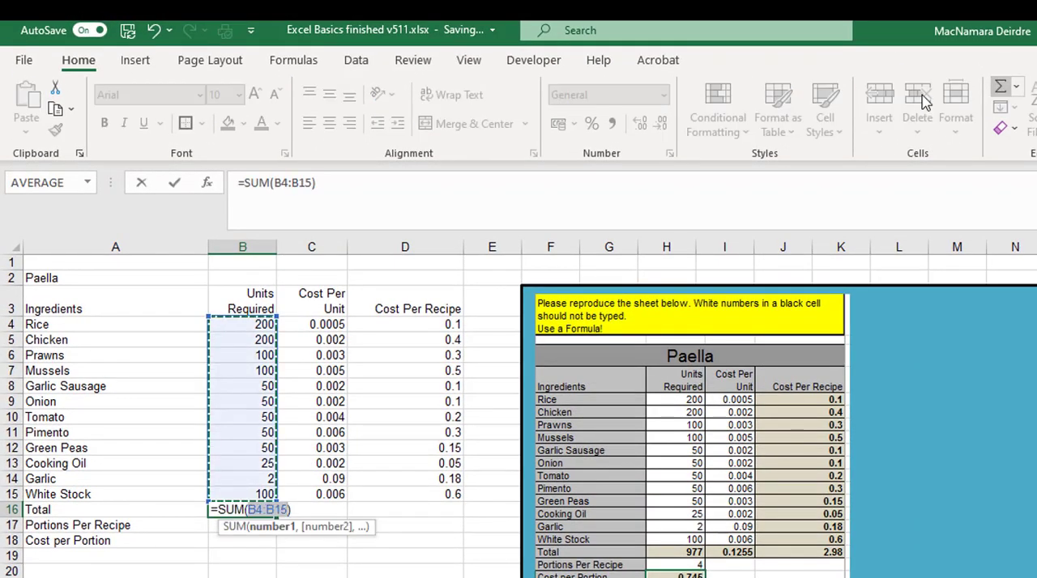
pyautogui.click(175, 184)
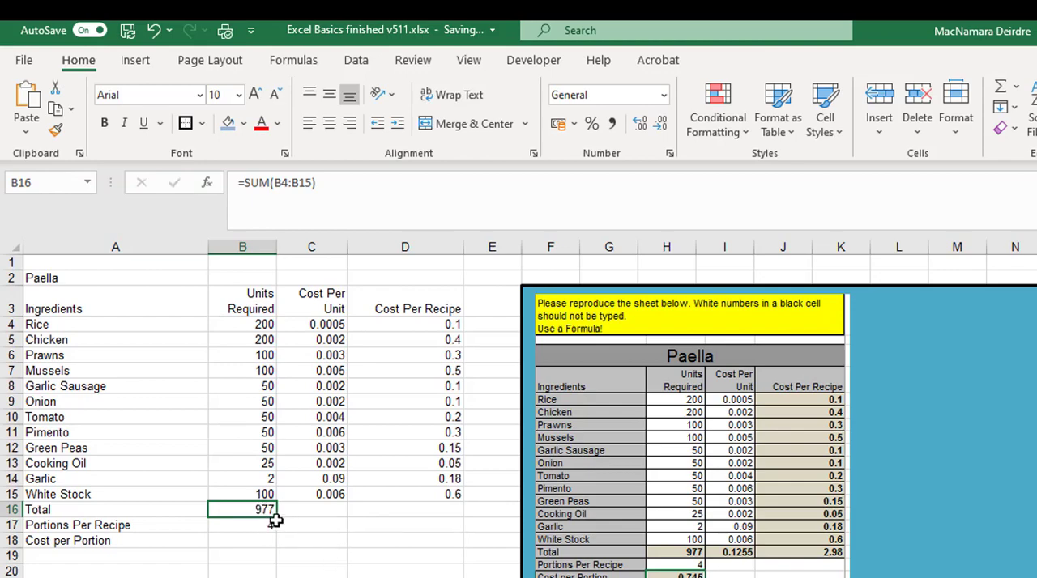
pyautogui.moveTo(276, 520); pyautogui.dragTo(442, 509)
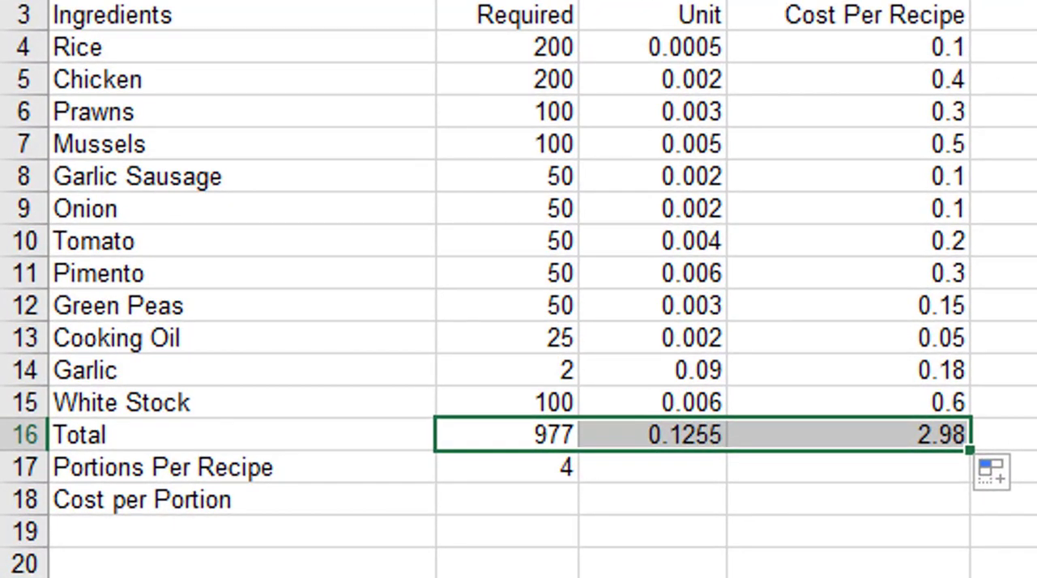
# Make the totals in B16:D16 and the Cost Per Recipe values in D4:D15 bold.
pyautogui.hotkey('ctrl', 'b')
pyautogui.moveTo(861, 40); pyautogui.dragTo(850, 80)
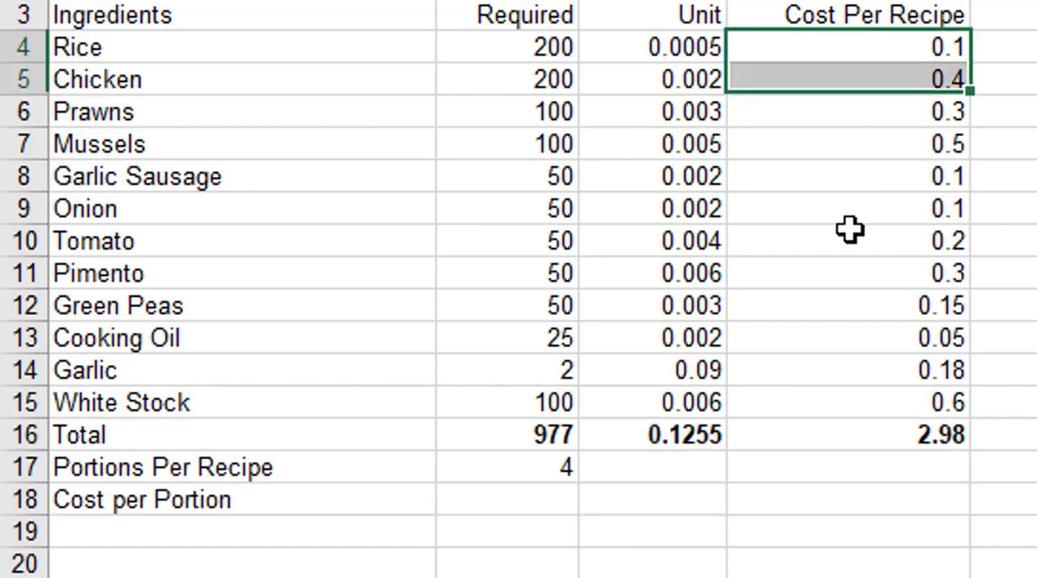
pyautogui.moveTo(849, 229); pyautogui.dragTo(851, 394)
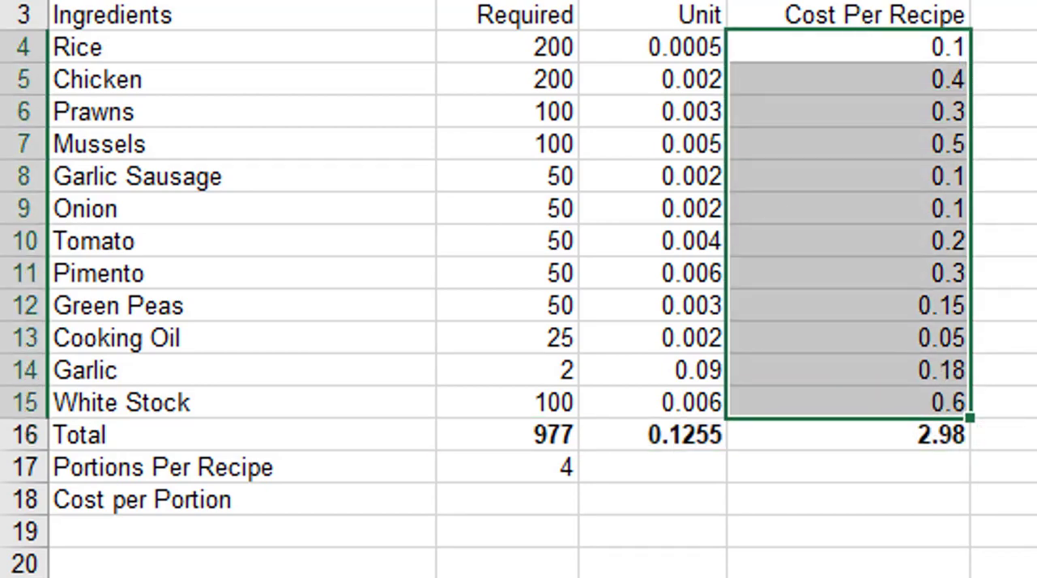
pyautogui.hotkey('ctrl', 'b')
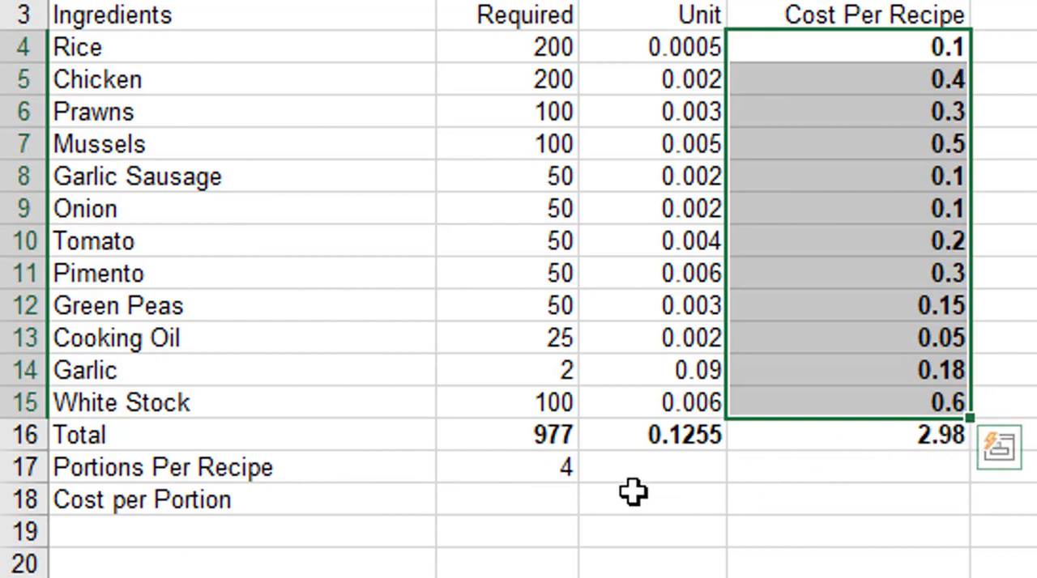
# Calculate the Cost per Portion in B18 with the formula =D16/B17.
pyautogui.click(529, 497)
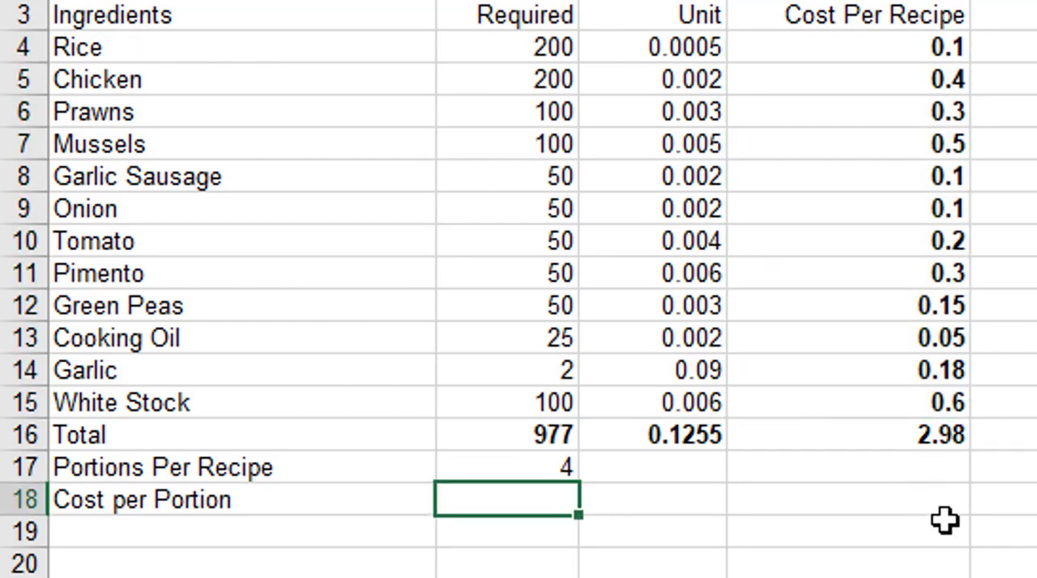
pyautogui.write('=')
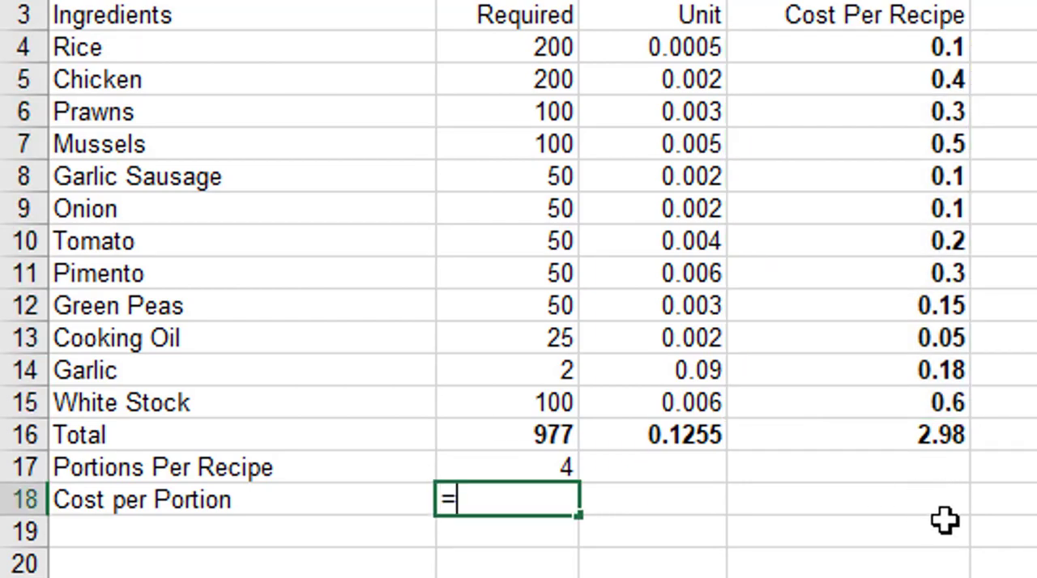
pyautogui.click(954, 433)
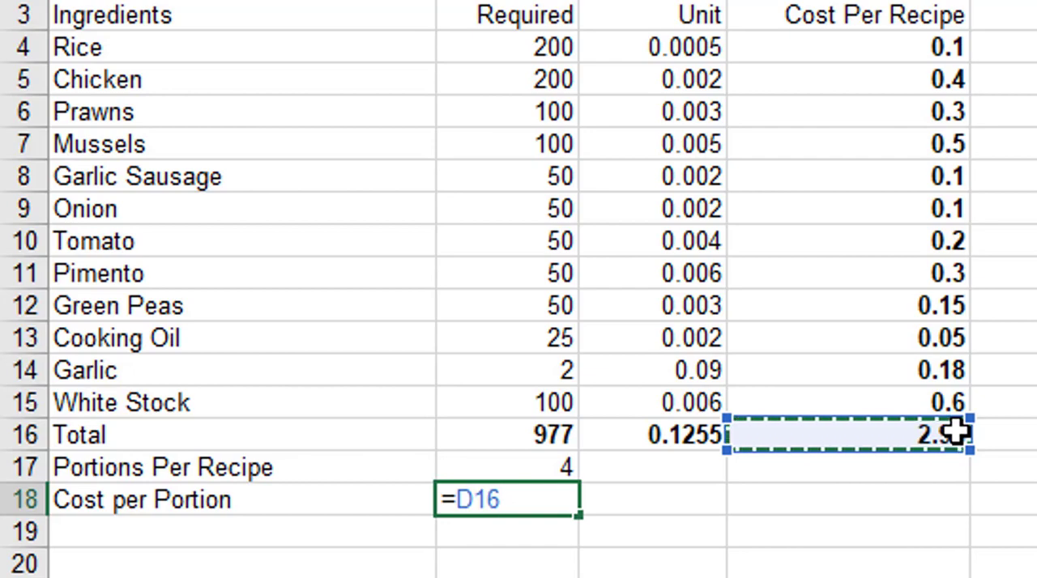
pyautogui.write('/')
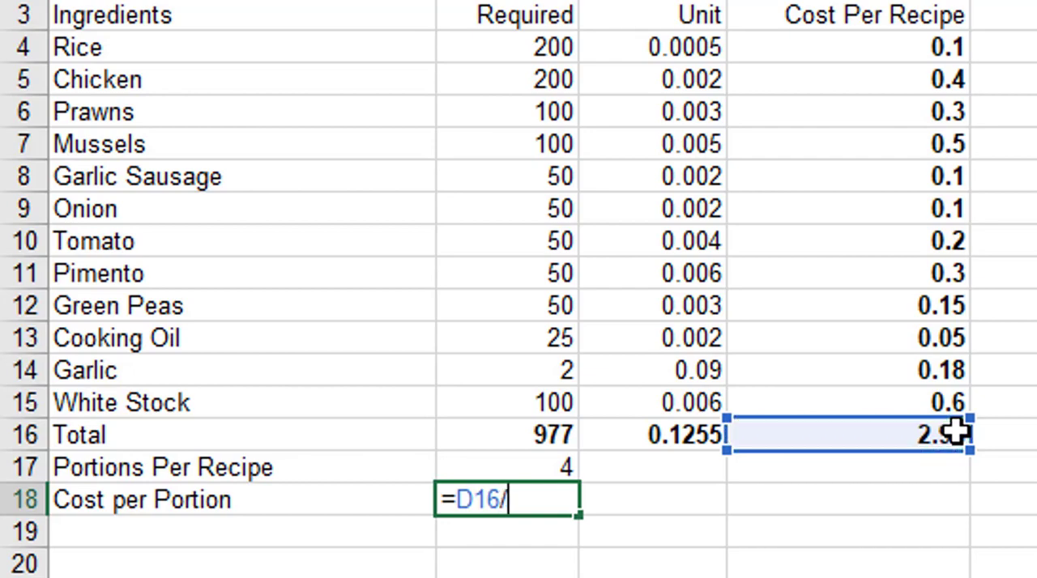
pyautogui.click(539, 466)
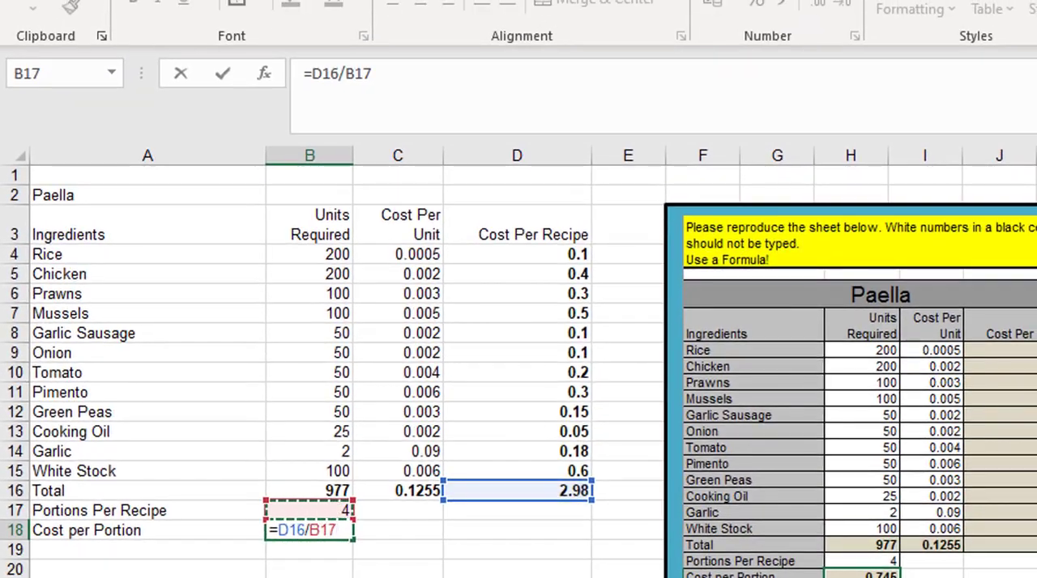
pyautogui.click(226, 61)
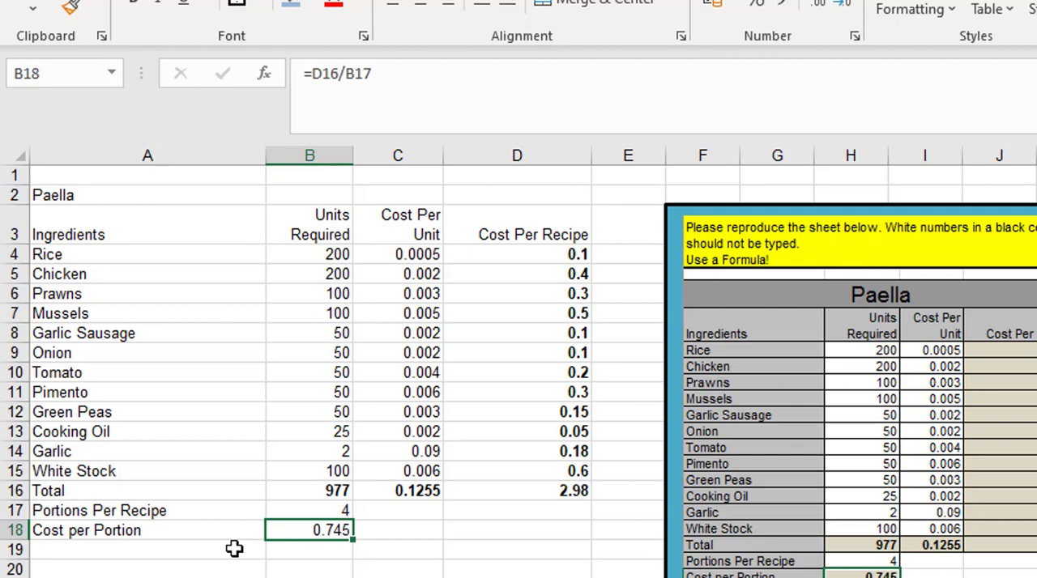
# Merge and center the Paella title across A2:D2 and enlarge its font to size 22.
pyautogui.click(37, 193)
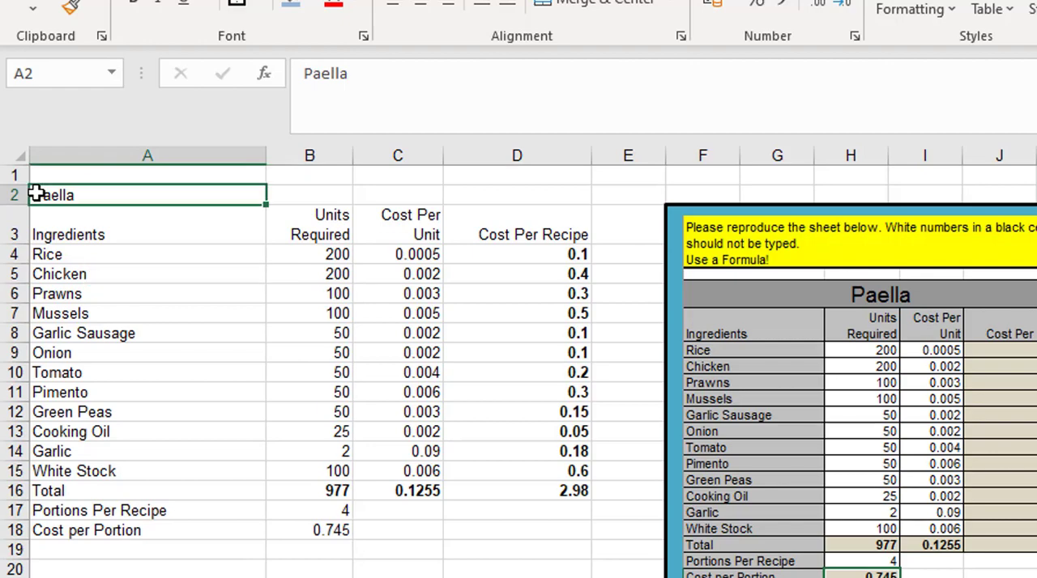
pyautogui.moveTo(111, 193); pyautogui.dragTo(485, 188)
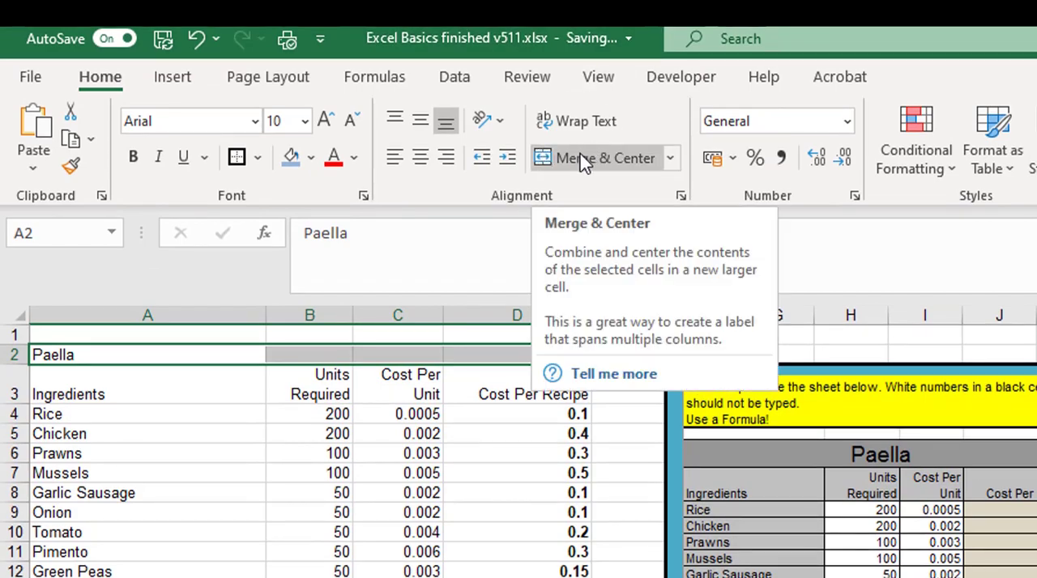
pyautogui.click(582, 155)
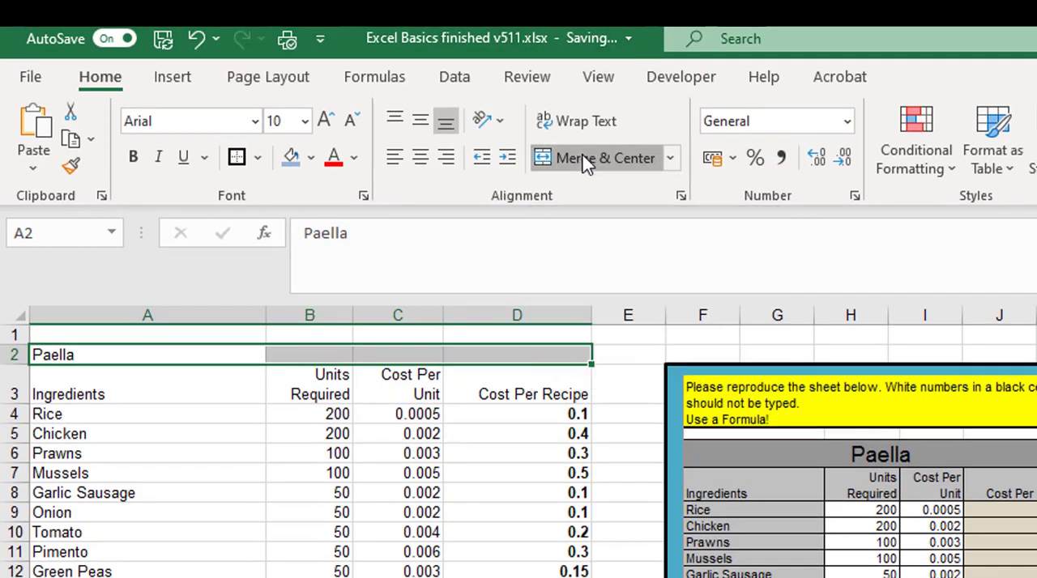
pyautogui.click(329, 124)
pyautogui.click(329, 123)
pyautogui.click(328, 123)
pyautogui.click(329, 123)
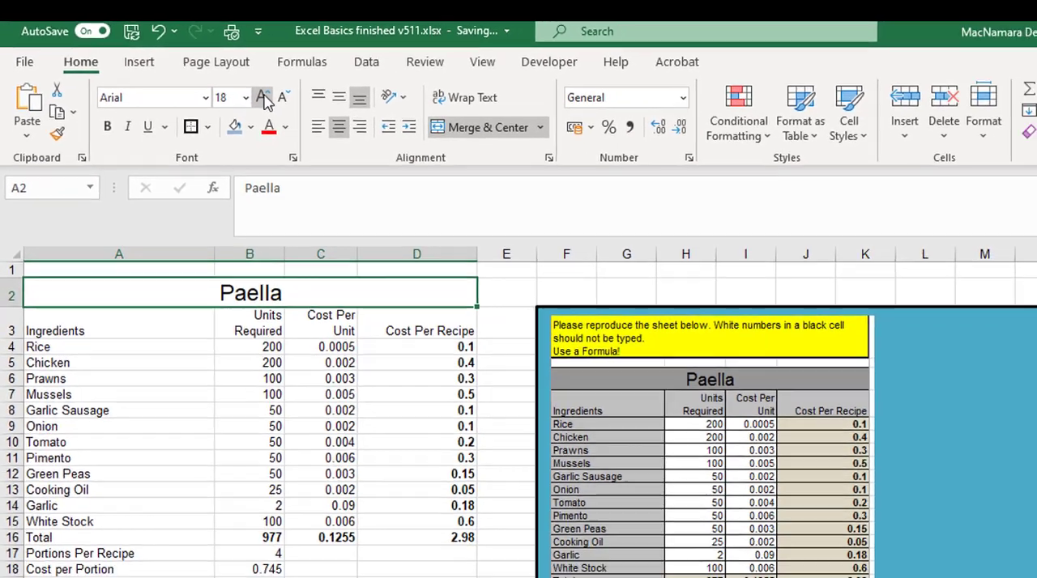
pyautogui.click(328, 123)
pyautogui.click(329, 123)
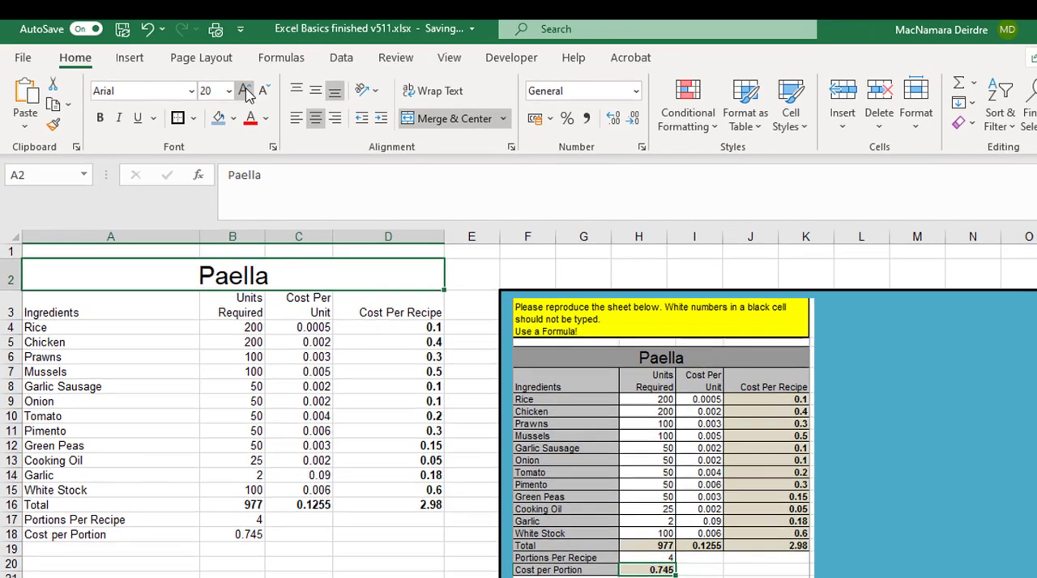
pyautogui.click(246, 91)
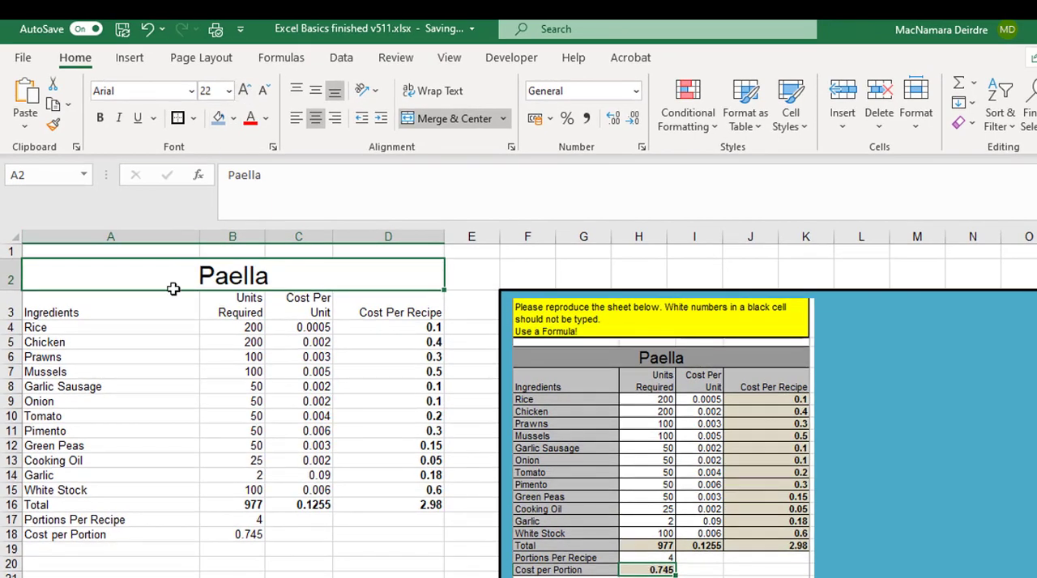
# Apply All Borders to the table in A2:D16 together with the portion rows in A17:B18.
pyautogui.moveTo(173, 289); pyautogui.dragTo(158, 500)
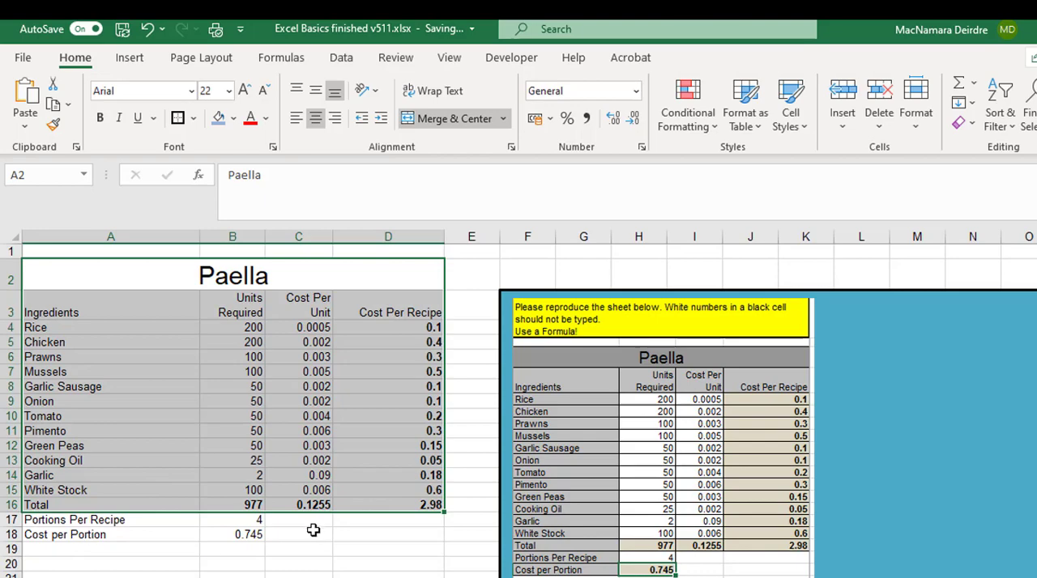
pyautogui.moveTo(307, 525); pyautogui.dragTo(376, 541)
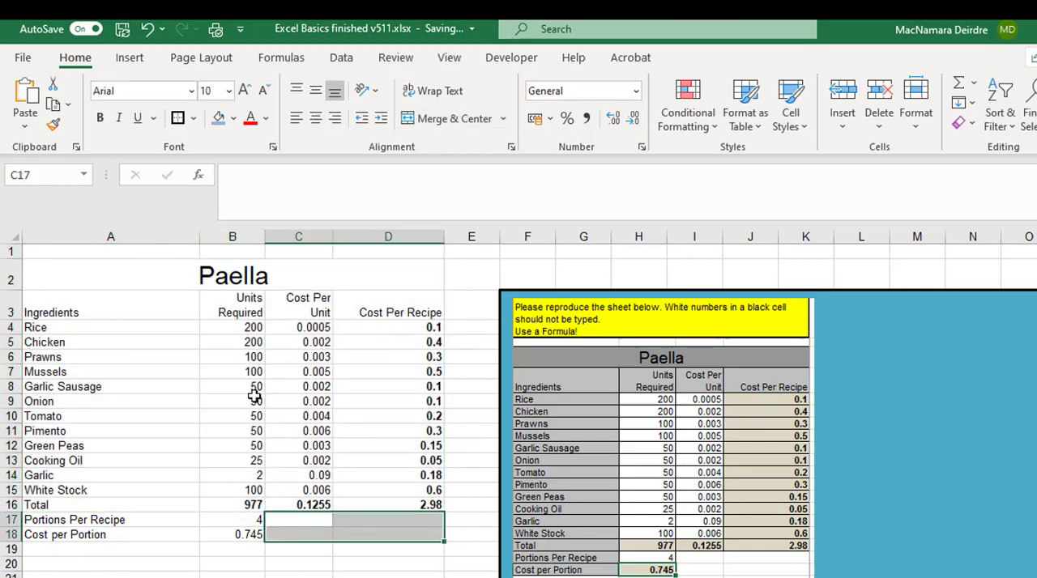
pyautogui.moveTo(204, 278); pyautogui.dragTo(205, 502)
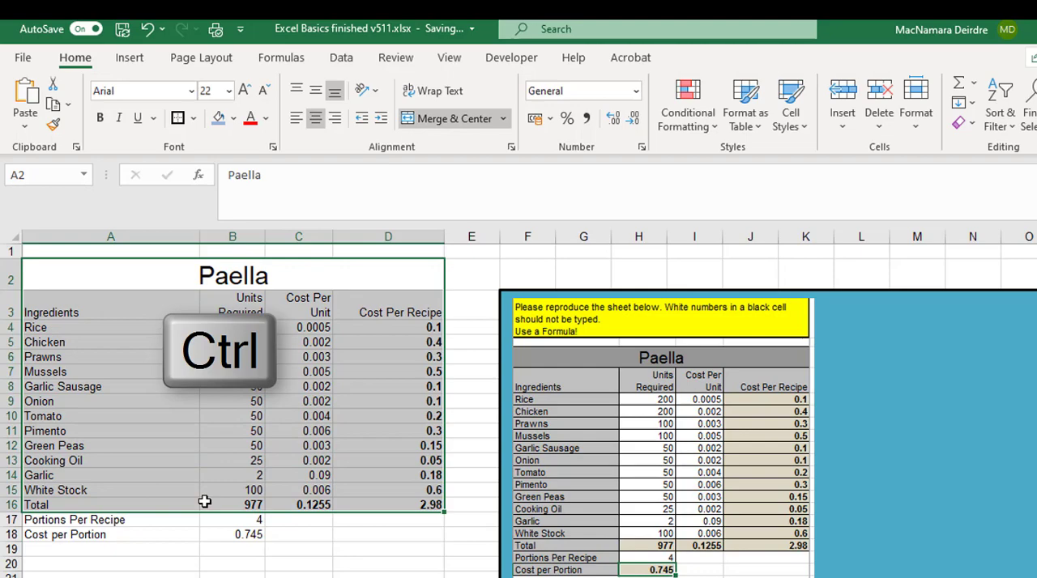
pyautogui.moveTo(62, 522); pyautogui.dragTo(223, 533)
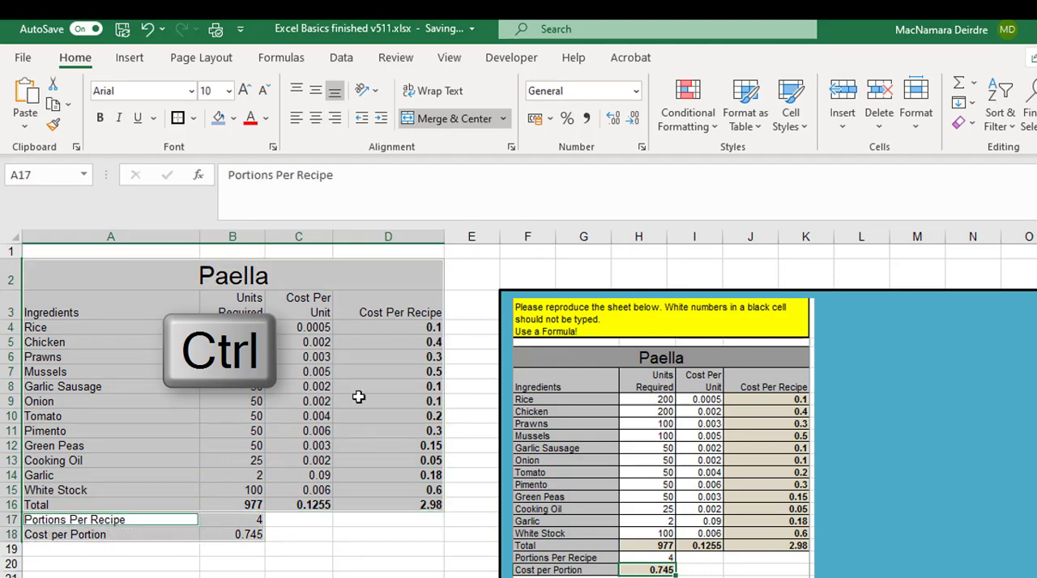
pyautogui.click(195, 118)
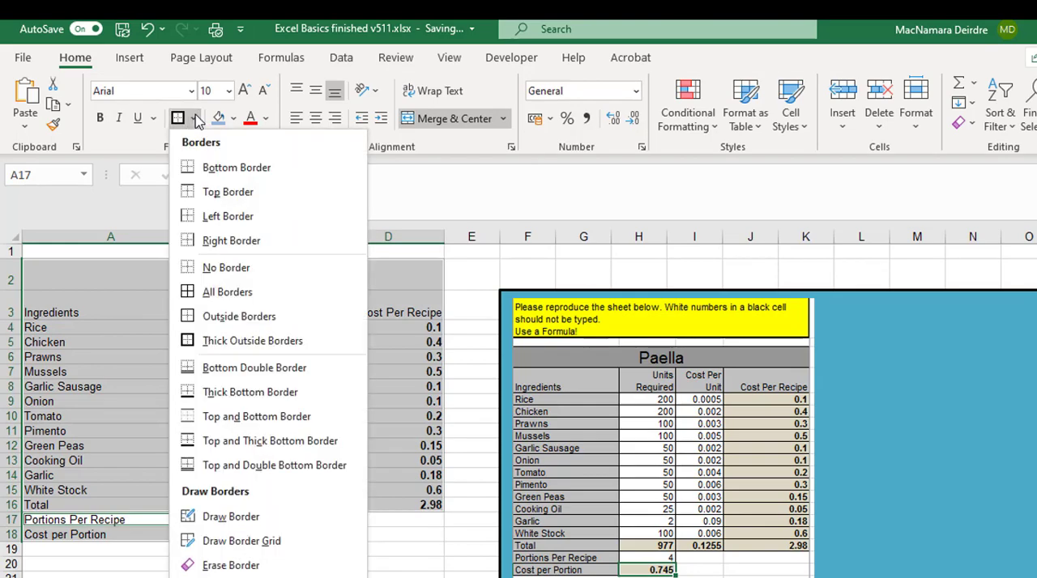
pyautogui.click(233, 293)
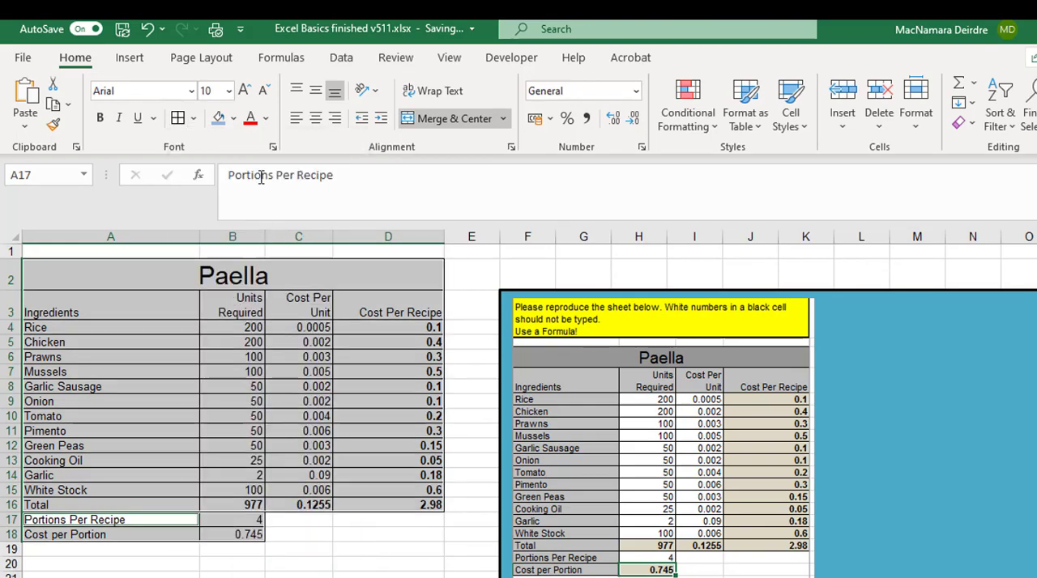
# Apply thick outside borders around the recipe table A2:D16 and the portion rows A17:B18.
pyautogui.click(195, 118)
pyautogui.click(237, 340)
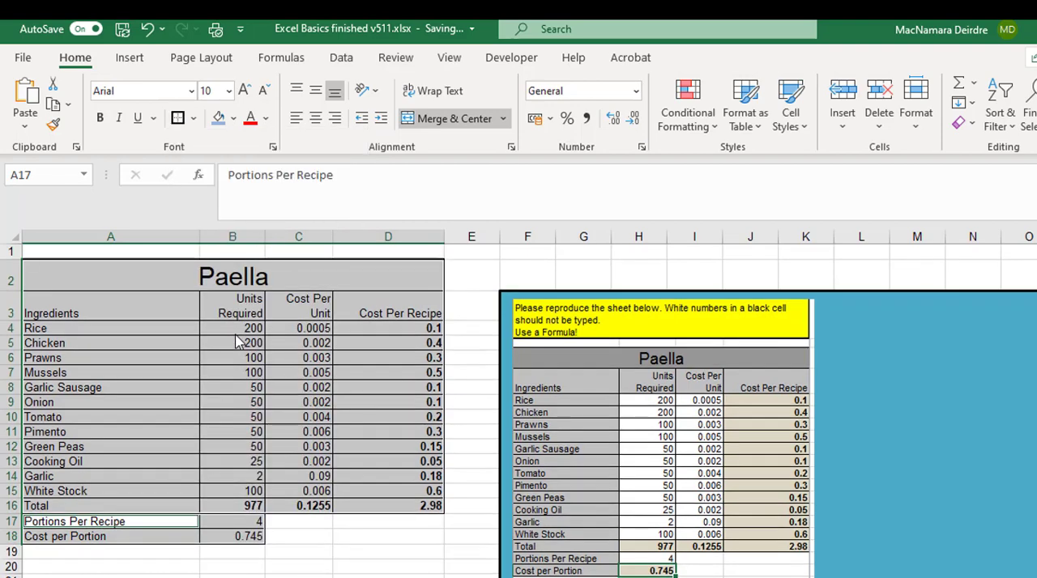
pyautogui.click(275, 404)
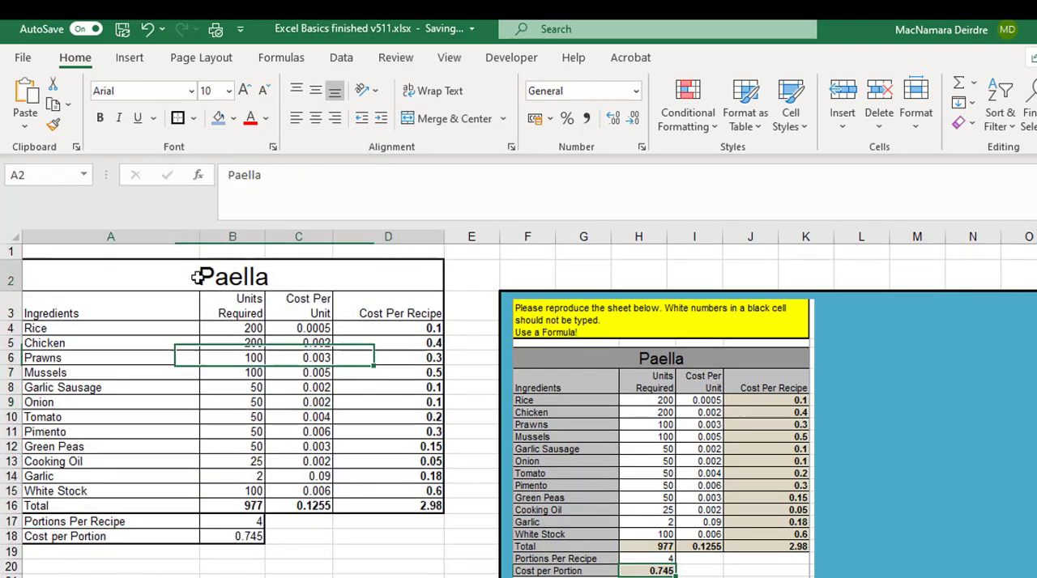
# Fill the title and heading rows A2:D3 and the row labels A4:A18 with a medium blue.
pyautogui.moveTo(194, 277); pyautogui.dragTo(192, 307)
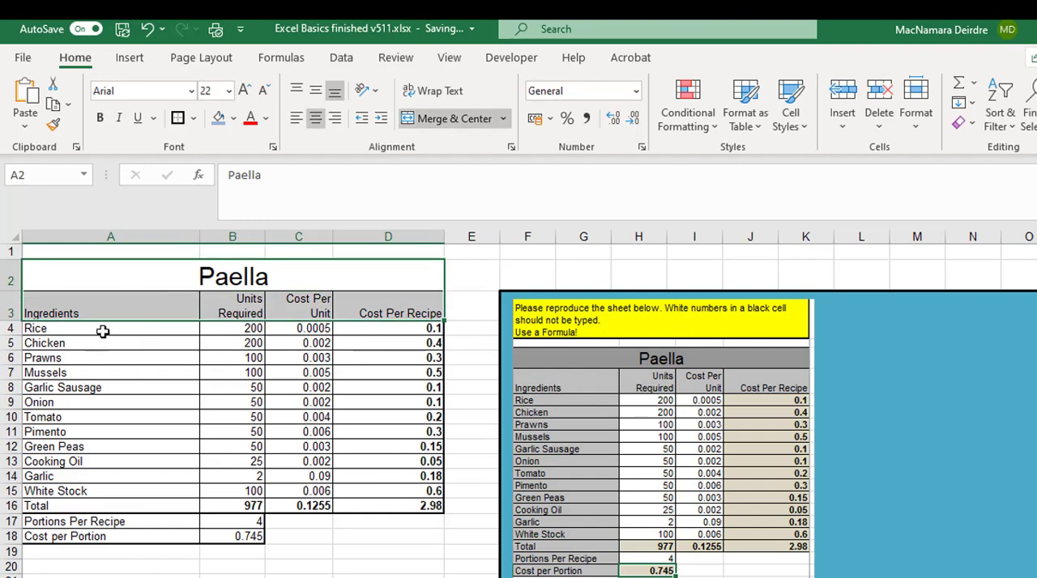
pyautogui.moveTo(100, 329); pyautogui.dragTo(86, 536)
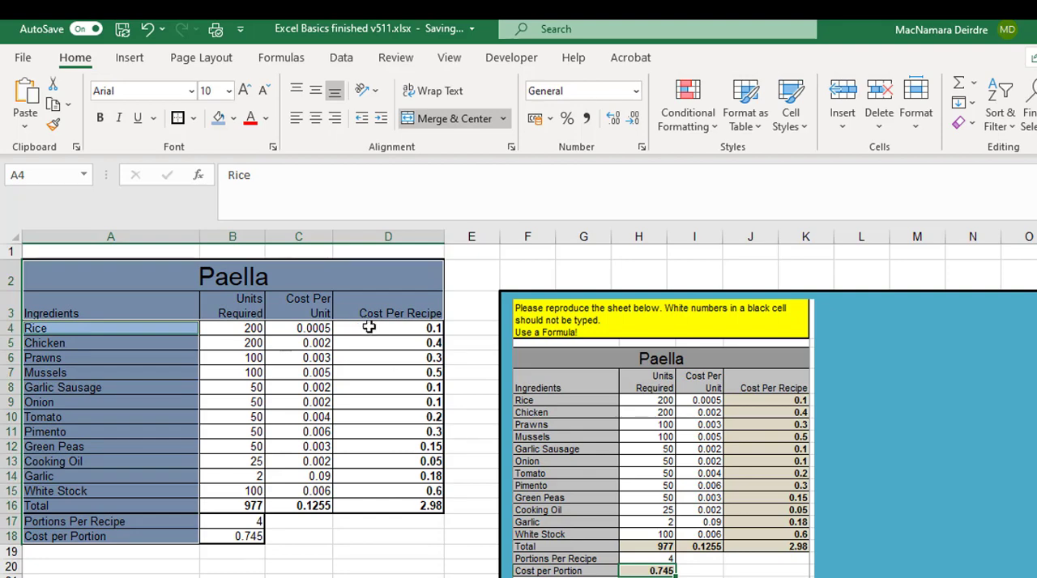
# Fill the formula cells D4:D16, B16:C16 and B18 with a lighter blue.
pyautogui.moveTo(369, 327); pyautogui.dragTo(385, 506)
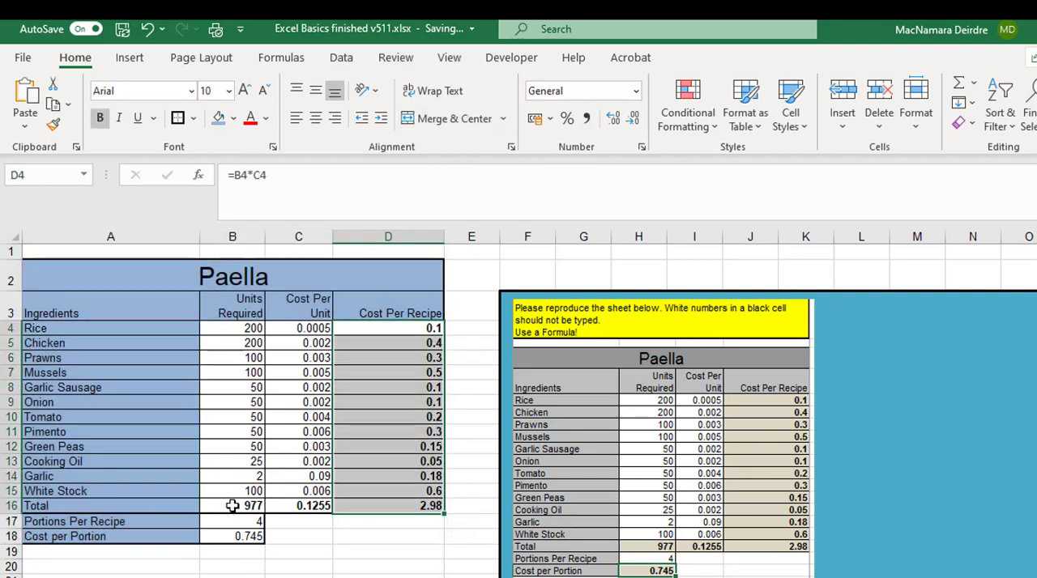
pyautogui.moveTo(233, 503); pyautogui.dragTo(253, 508)
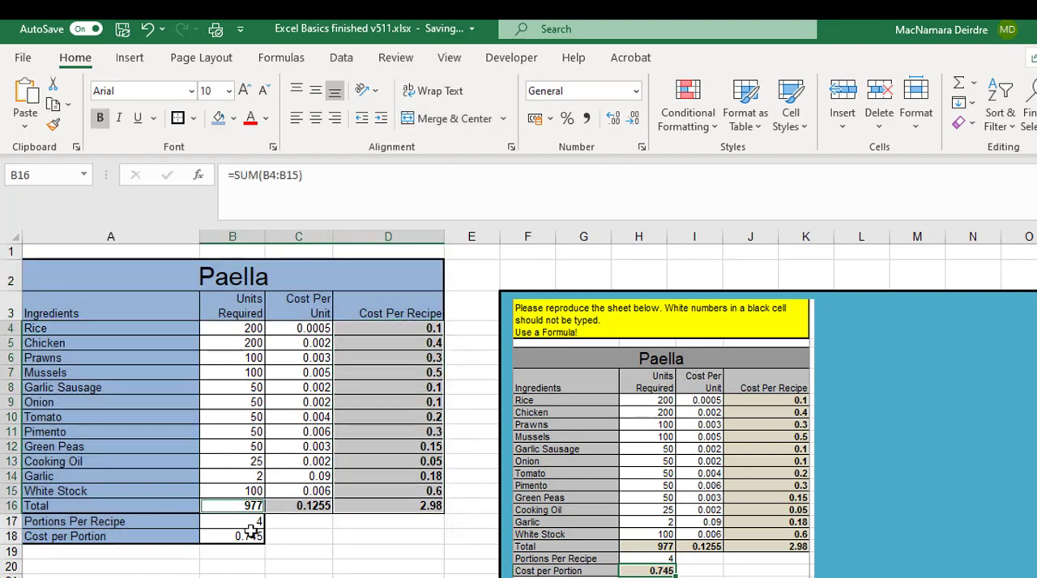
pyautogui.click(247, 540)
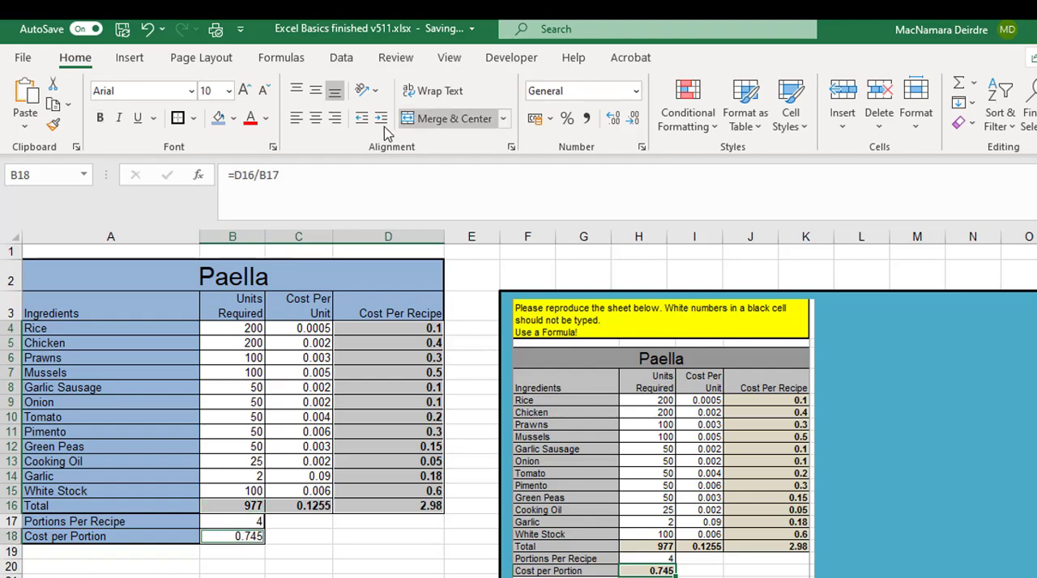
pyautogui.click(233, 118)
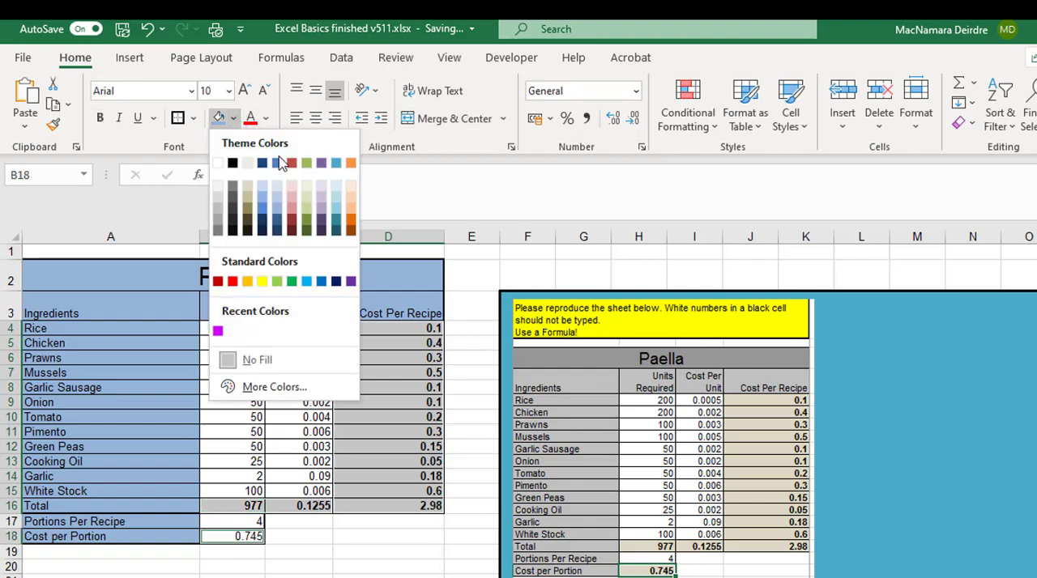
pyautogui.press('Escape')
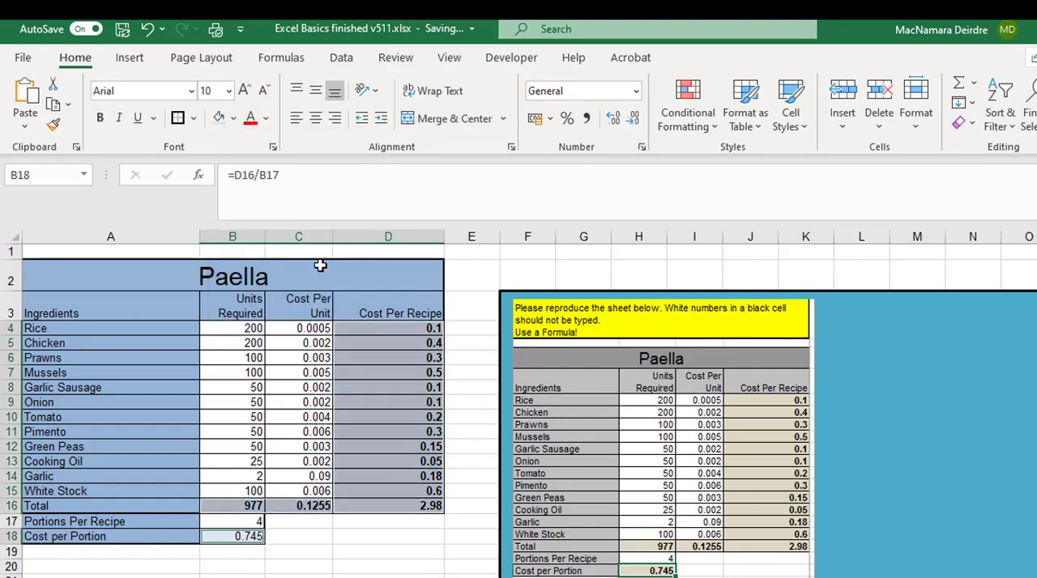
pyautogui.click(280, 331)
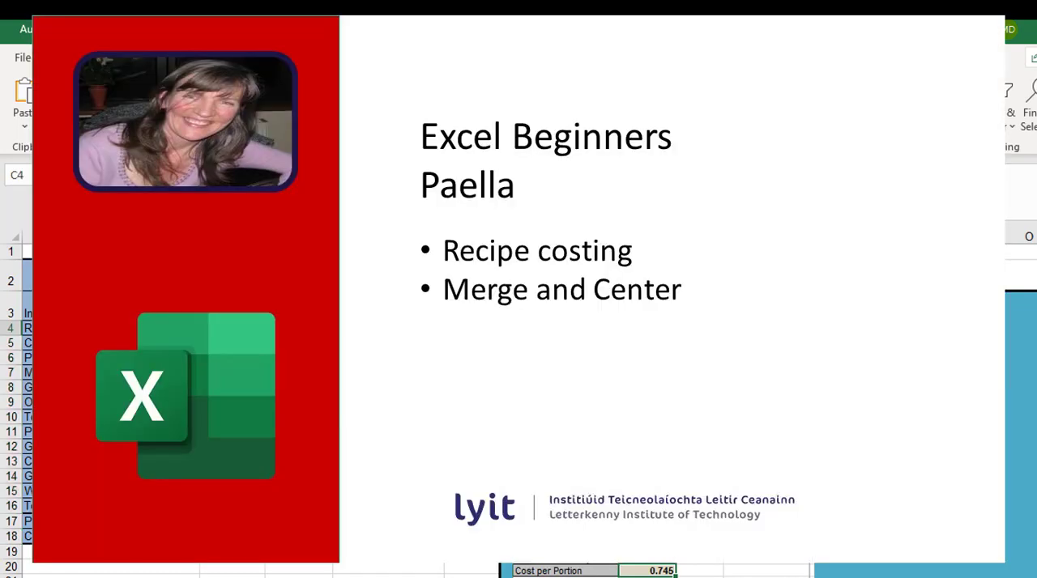